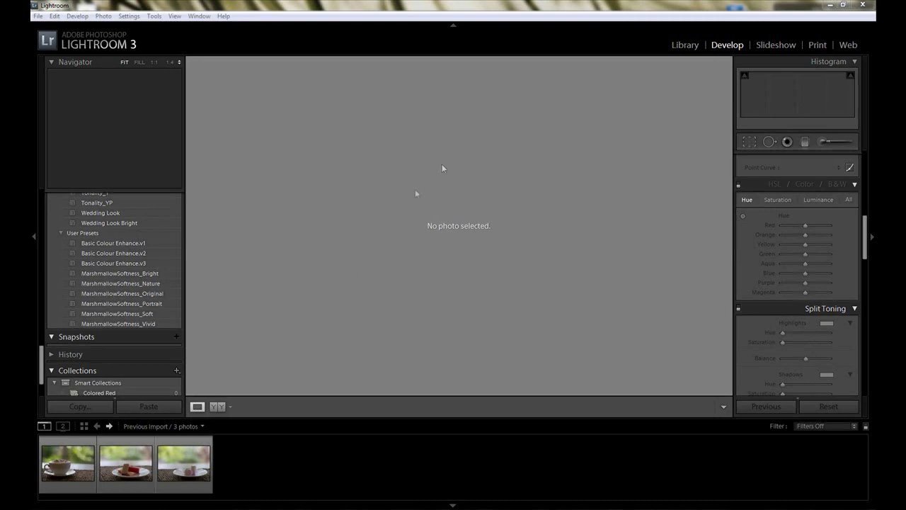
# Step: Open the wafer photo and preview the MarshmallowSoftness Vivid, Soft, Portrait, Original, Nature and Bright presets
pyautogui.click(126, 462)
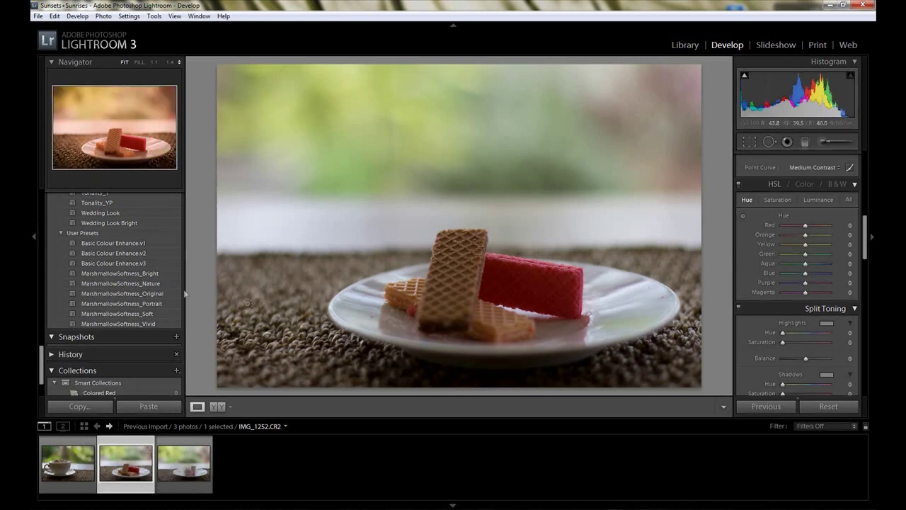
pyautogui.click(147, 321)
pyautogui.click(146, 314)
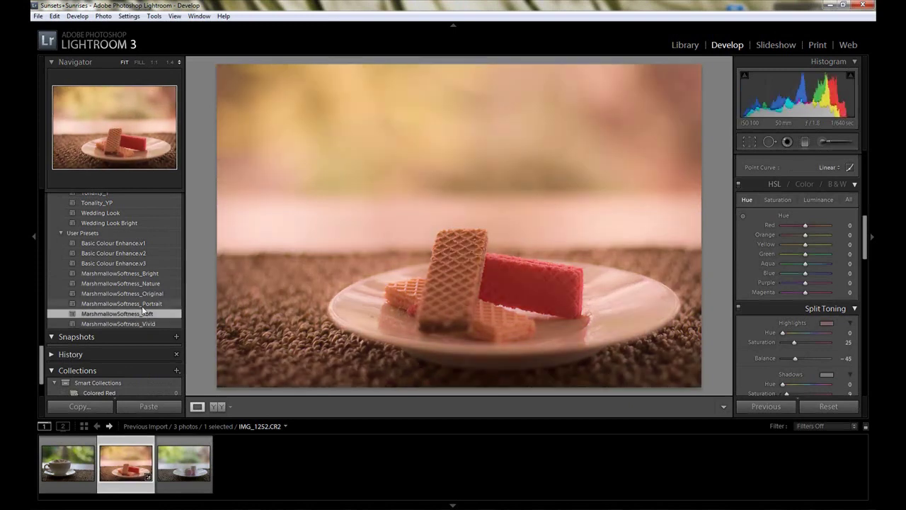
pyautogui.click(143, 304)
pyautogui.click(142, 293)
pyautogui.click(142, 283)
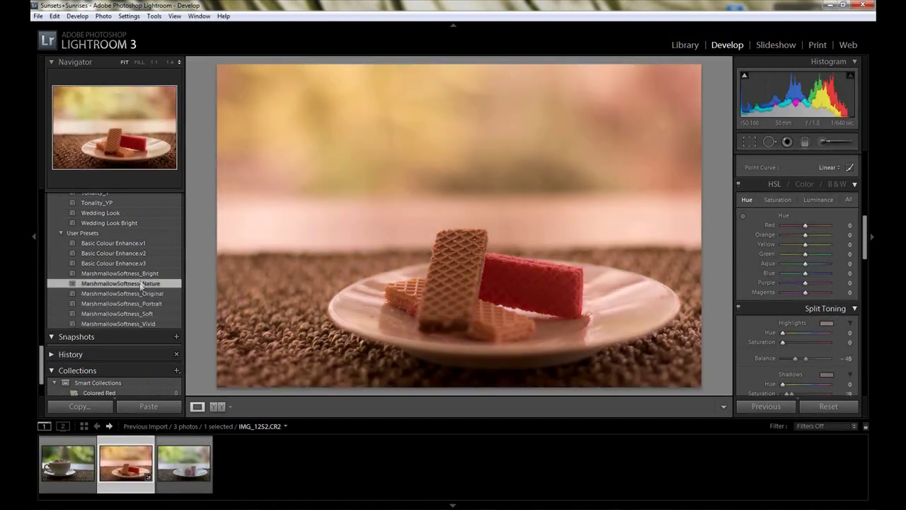
pyautogui.click(141, 274)
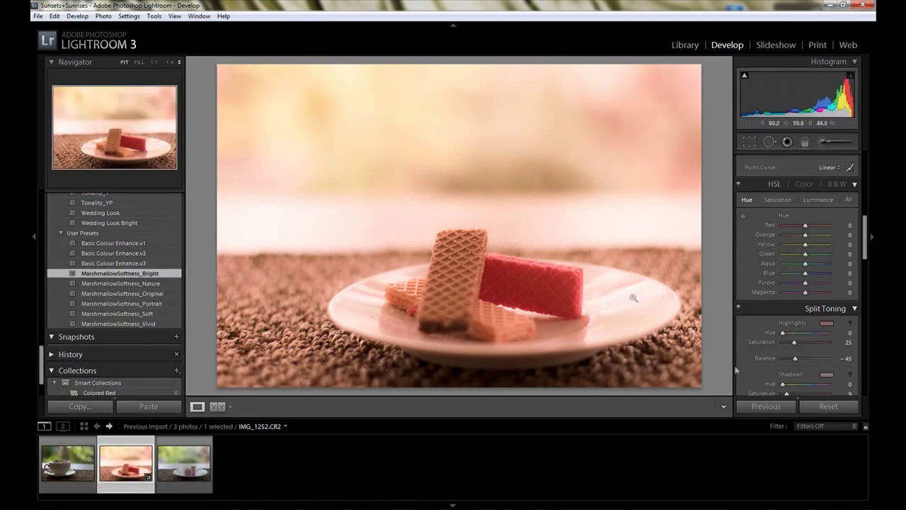
# Step: Reset the wafer photo to its original colours, then set white balance to Temp 5726 and Tint +28
pyautogui.click(828, 406)
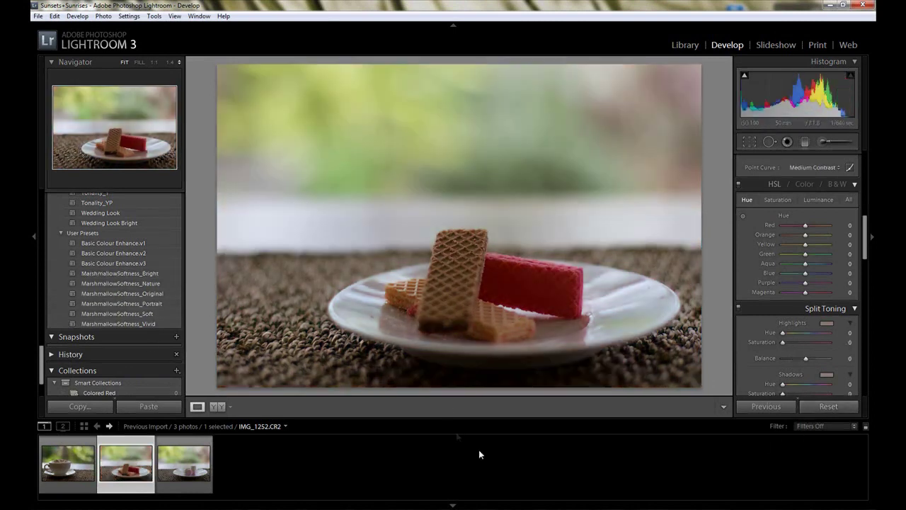
pyautogui.scroll(10, 808, 212)
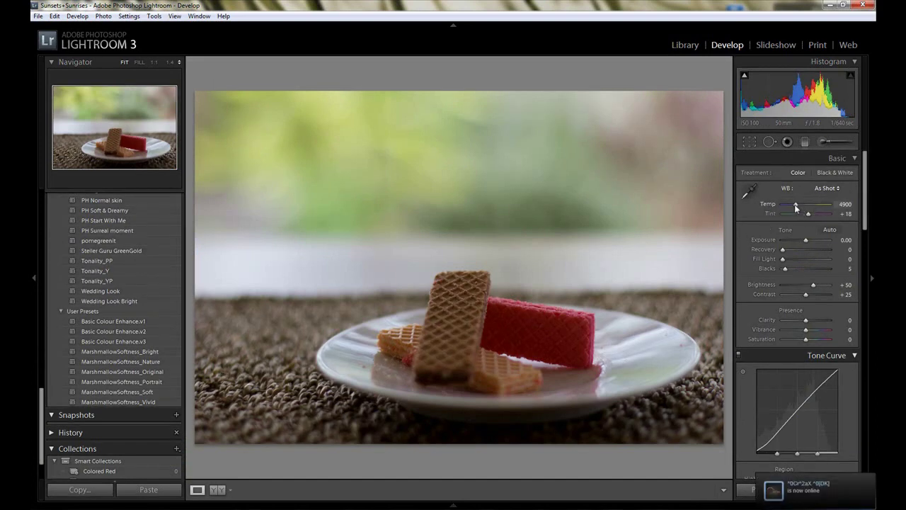
pyautogui.moveTo(797, 206); pyautogui.dragTo(802, 208)
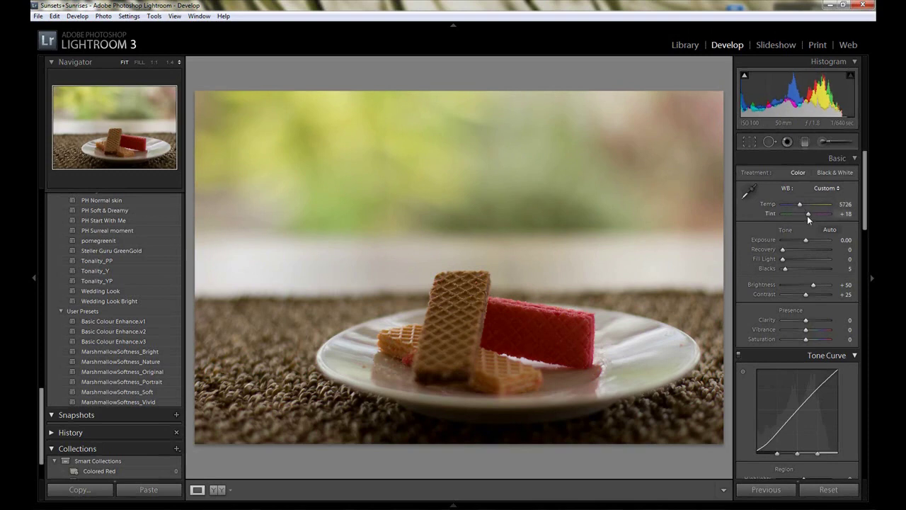
pyautogui.press('Down')
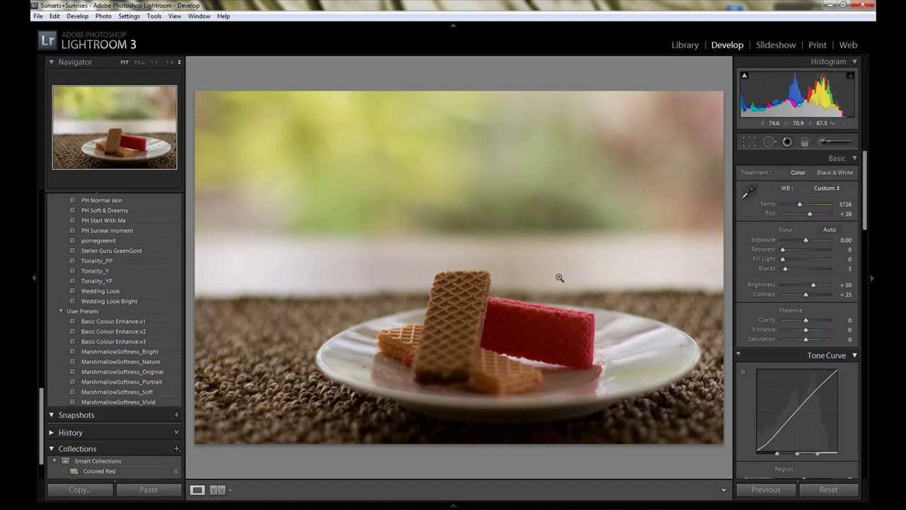
# Step: In the Basic panel, set Exposure to −0.40, Fill Light to 5, Blacks to 0, Contrast to +20 and Brightness to +85
pyautogui.click(803, 241)
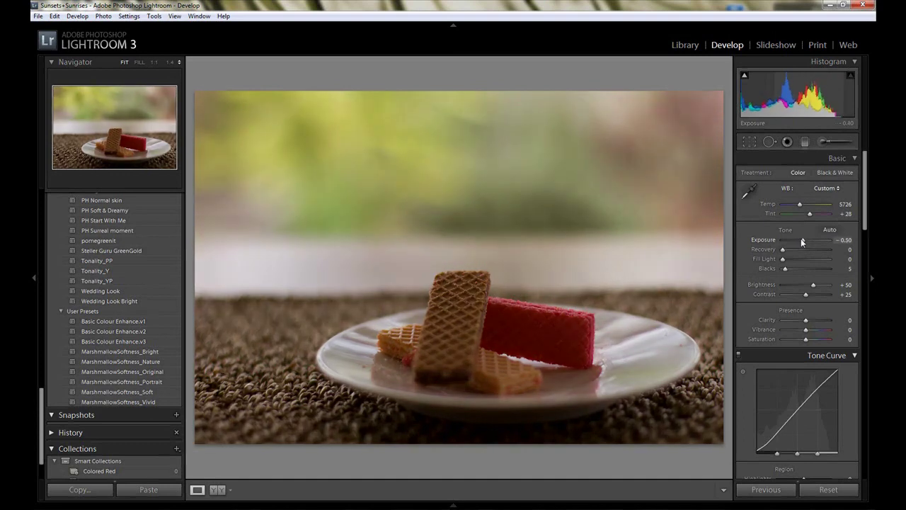
pyautogui.moveTo(802, 240); pyautogui.dragTo(804, 240)
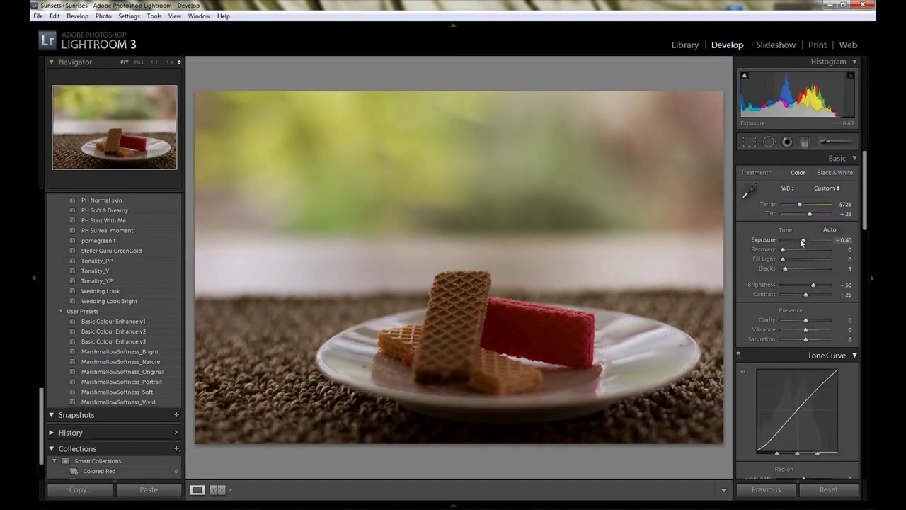
pyautogui.click(788, 259)
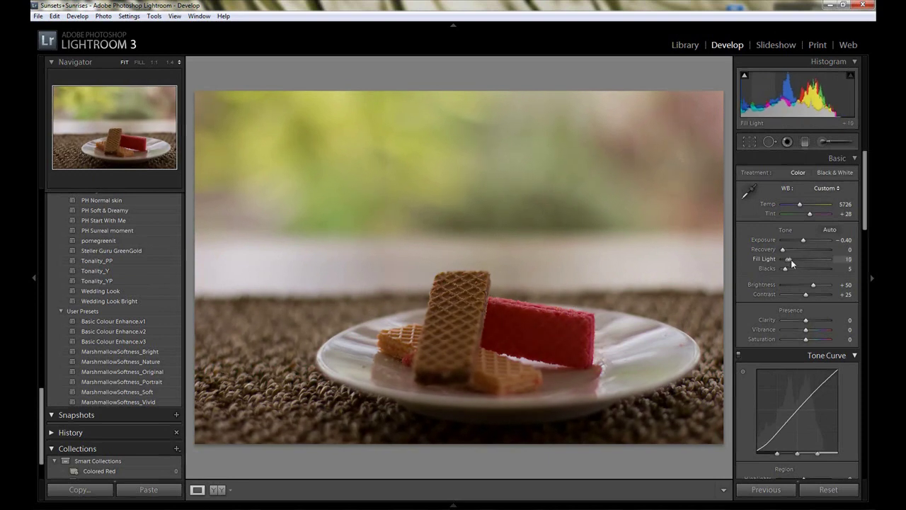
pyautogui.moveTo(791, 259); pyautogui.dragTo(787, 264)
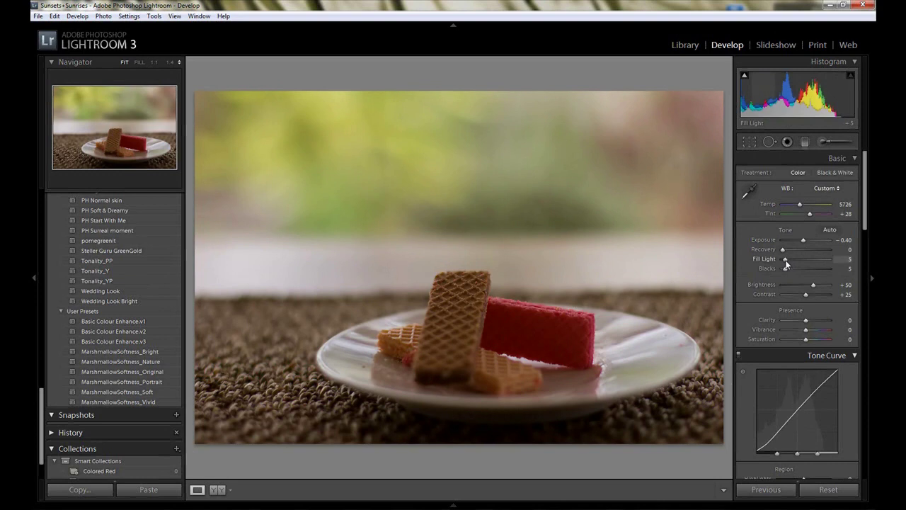
pyautogui.moveTo(785, 268); pyautogui.dragTo(782, 268)
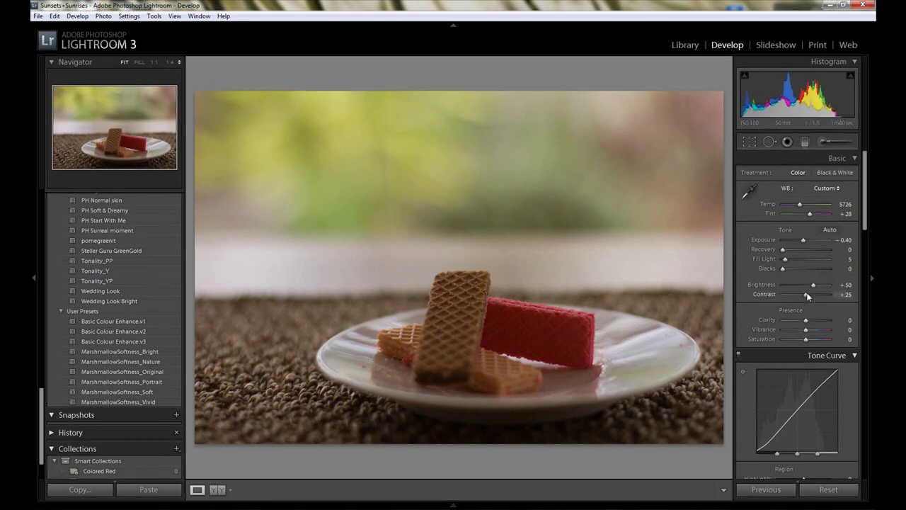
pyautogui.press('Down')
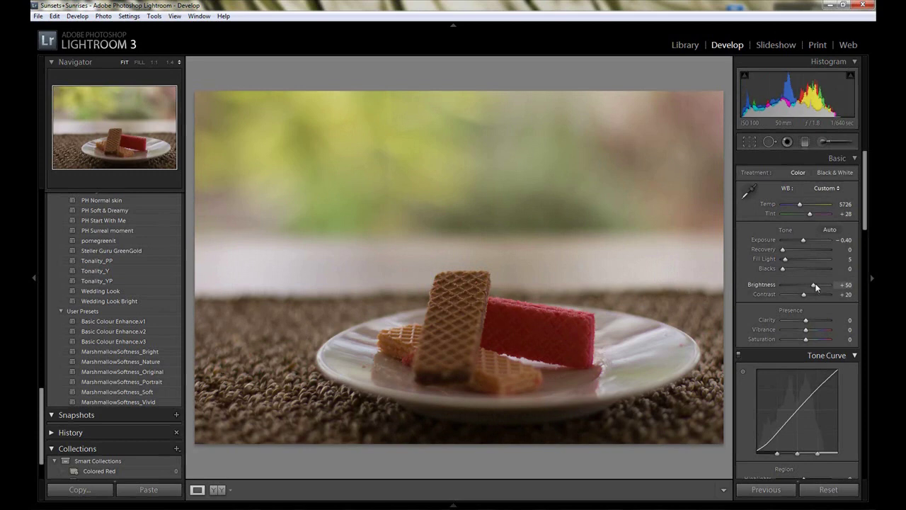
pyautogui.moveTo(816, 286); pyautogui.dragTo(818, 287)
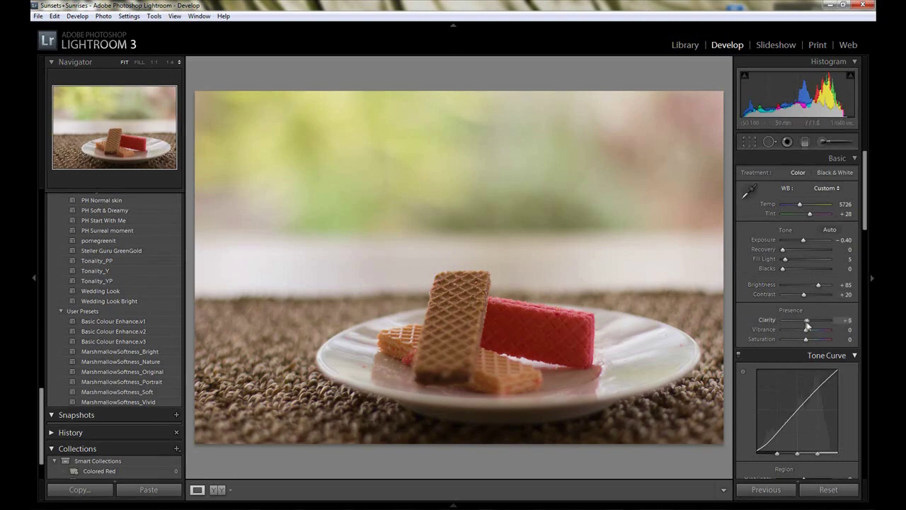
# Step: Test clarity changes at 1:1 zoom on the wafer top, then settle the Clarity at −31
pyautogui.moveTo(808, 325)
pyautogui.mouseDown()
pyautogui.moveTo(819, 325)
pyautogui.moveTo(796, 320)
pyautogui.mouseUp()
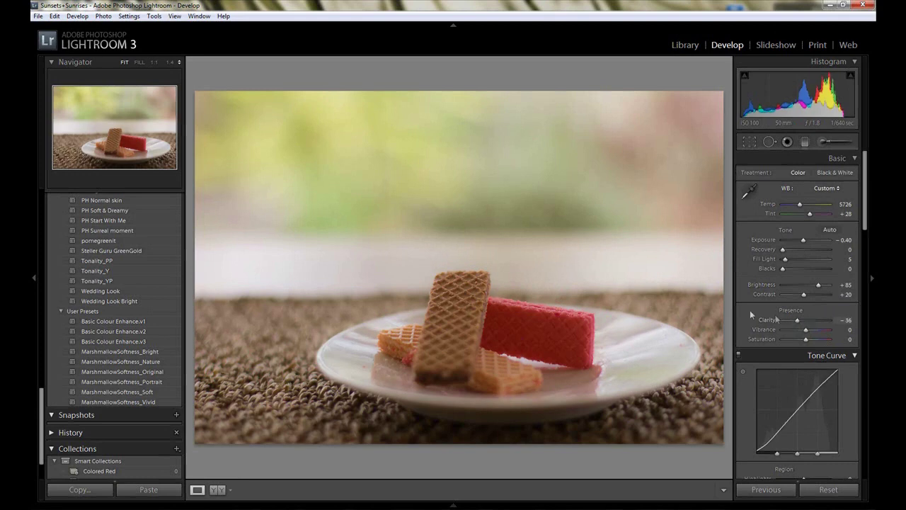
pyautogui.click(453, 272)
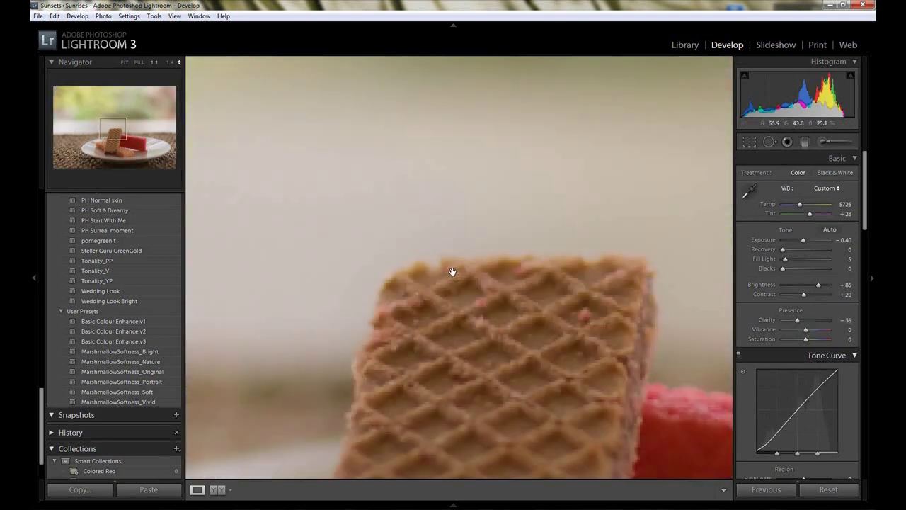
pyautogui.click(524, 281)
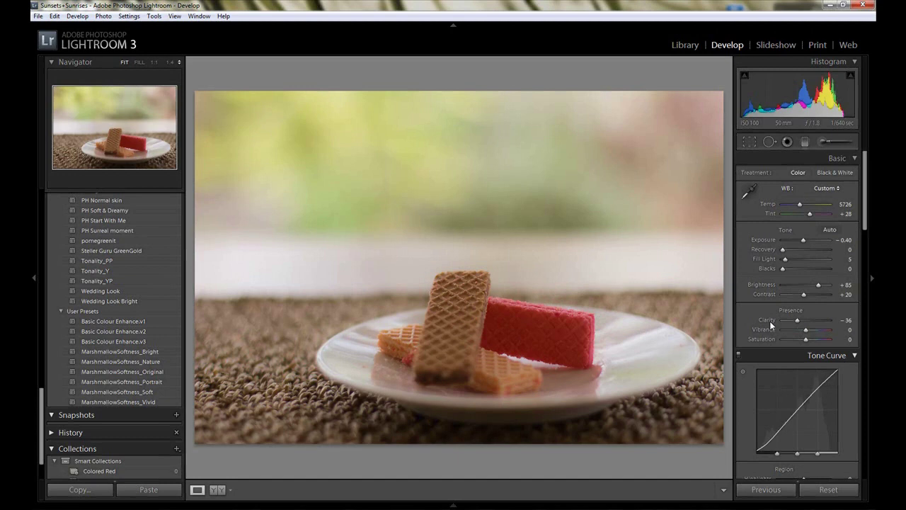
pyautogui.hotkey('ctrl', 'z')
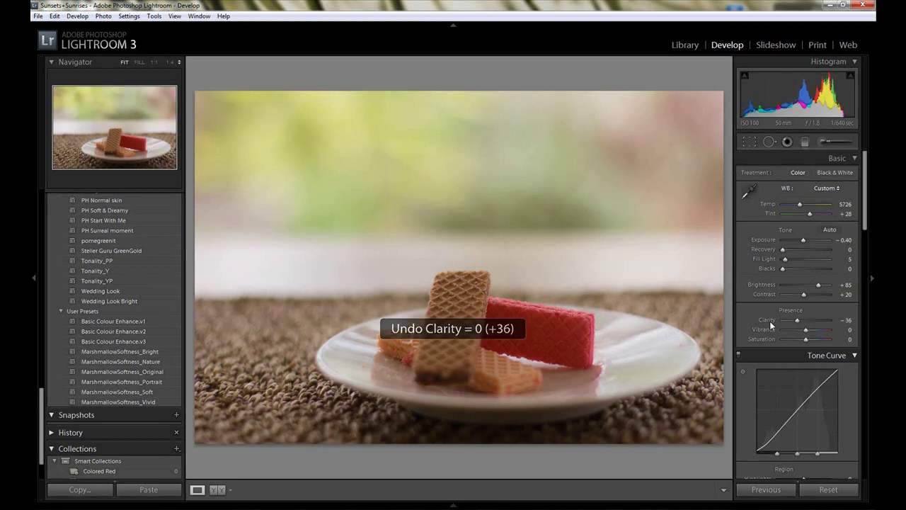
pyautogui.moveTo(789, 324); pyautogui.dragTo(780, 324)
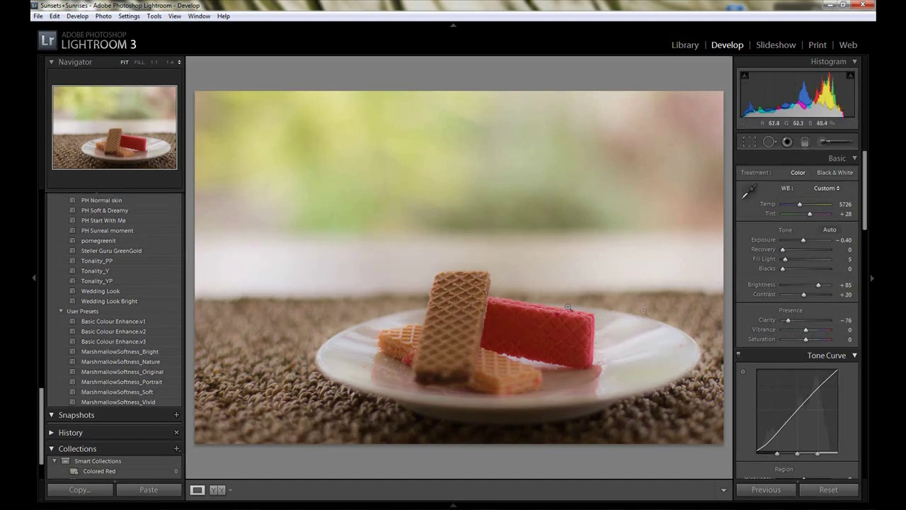
pyautogui.hotkey('ctrl', 'z')
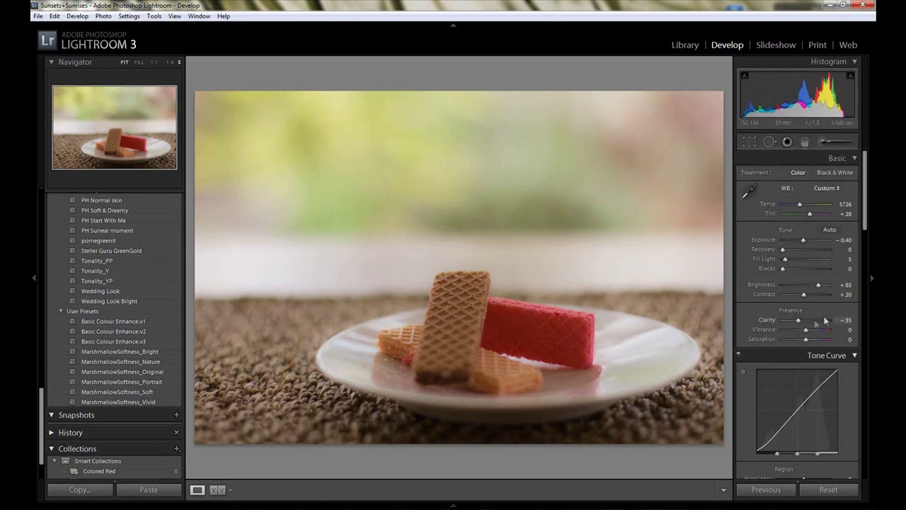
# Step: Lower the wafer photo's saturation to −20 and bring the Split Toning panel into view
pyautogui.scroll(-3, 788, 340)
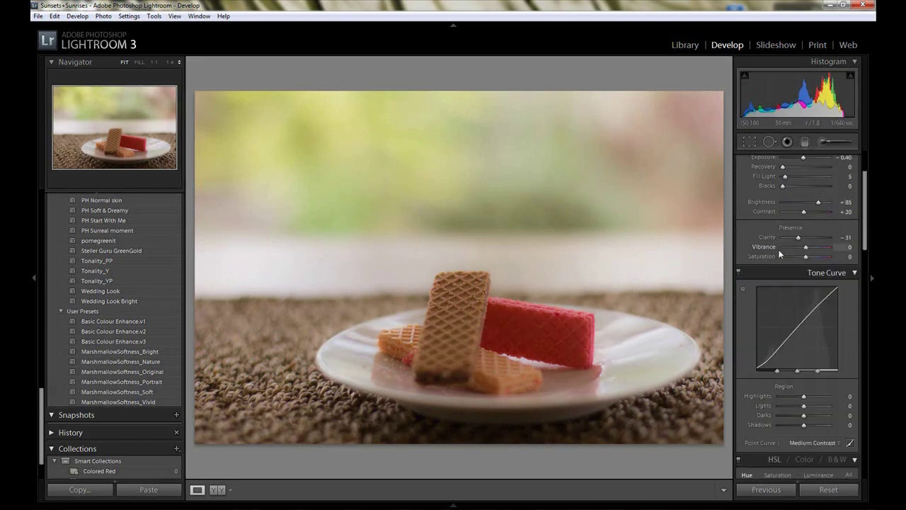
pyautogui.press('Down')
pyautogui.press('Down')
pyautogui.press('Down')
pyautogui.press('Down')
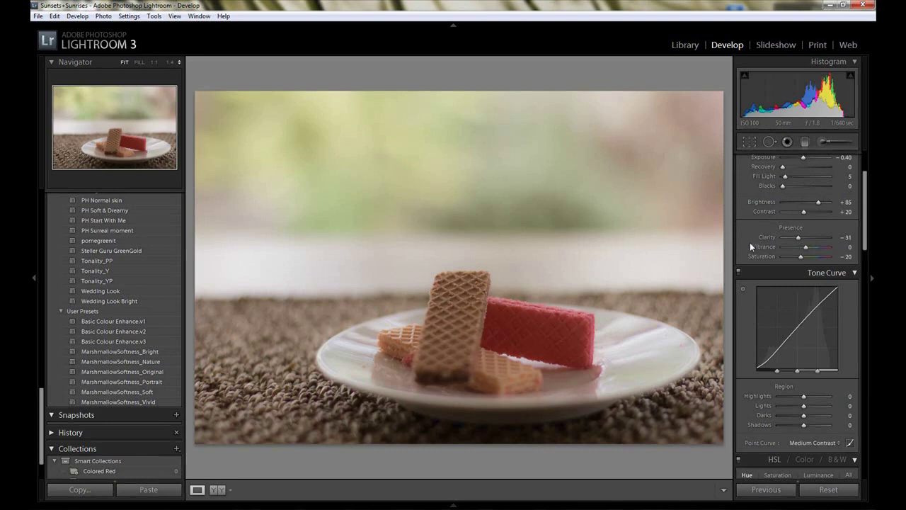
pyautogui.scroll(-4, 754, 244)
pyautogui.scroll(2, 761, 241)
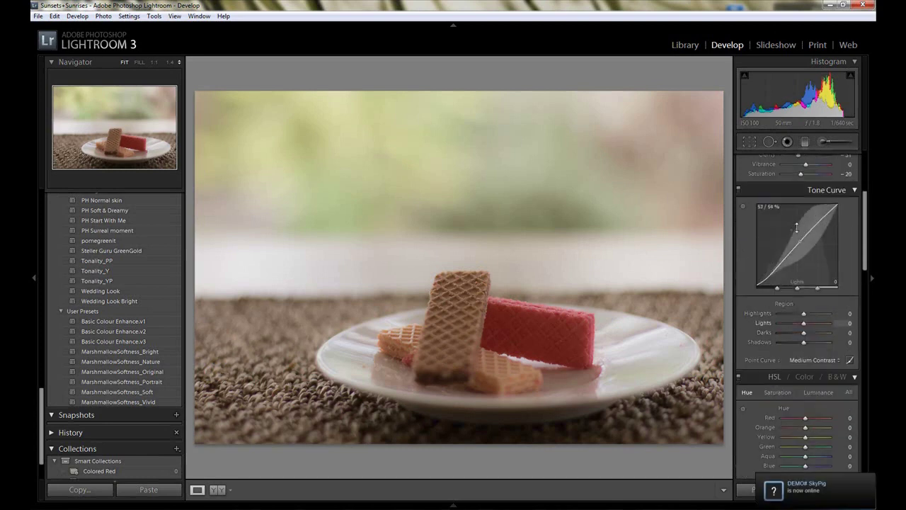
pyautogui.scroll(-6, 836, 235)
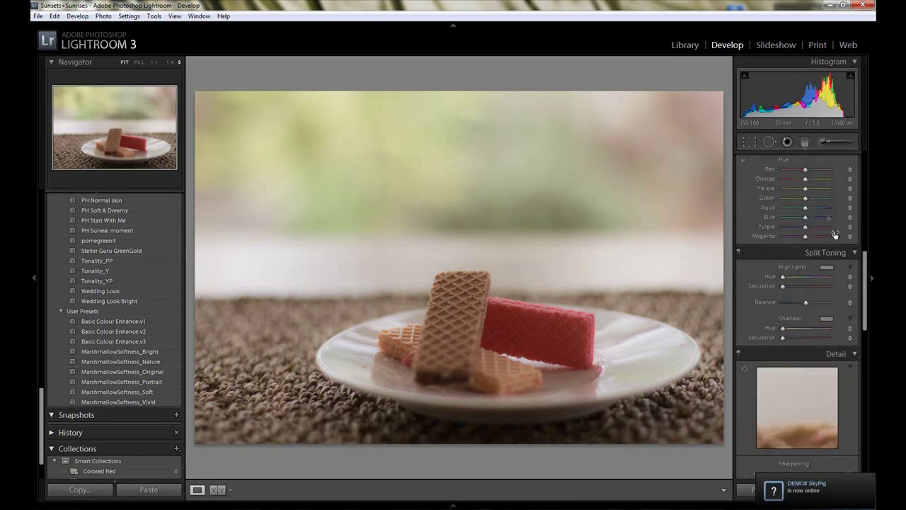
pyautogui.scroll(2, 835, 234)
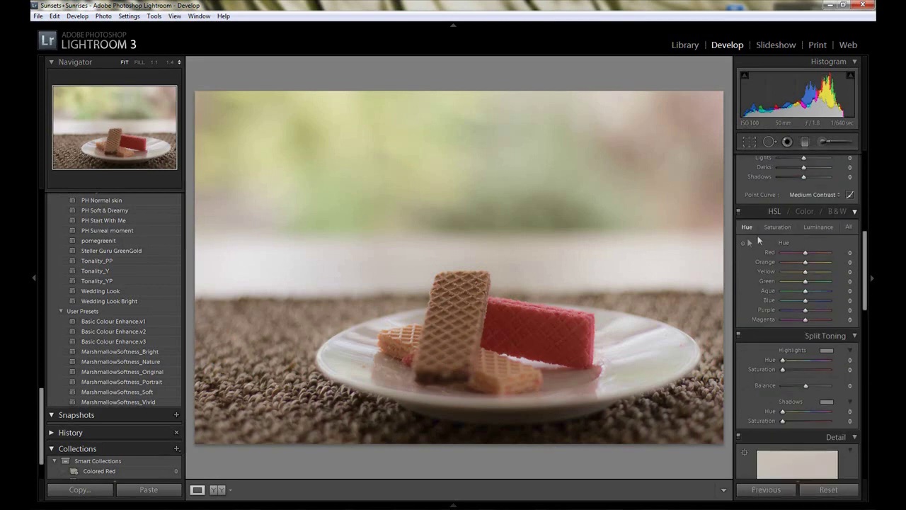
pyautogui.scroll(-2, 793, 260)
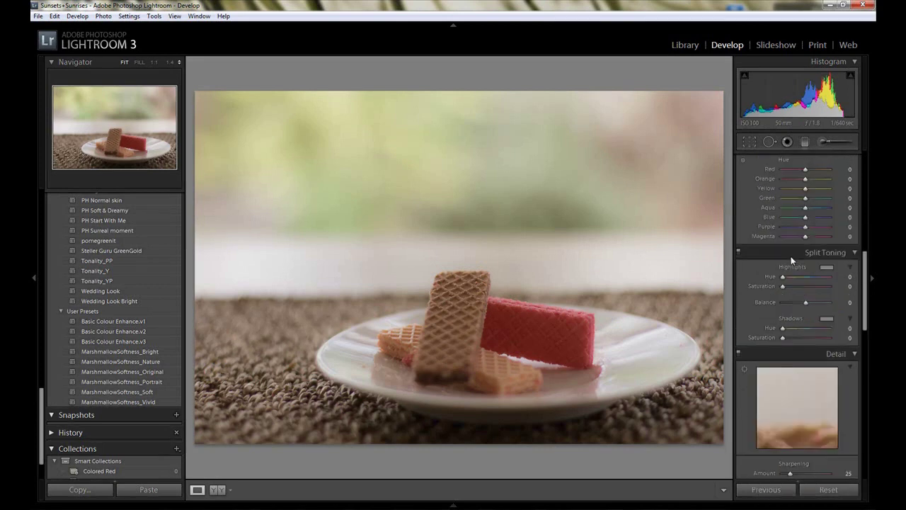
pyautogui.scroll(-2, 790, 261)
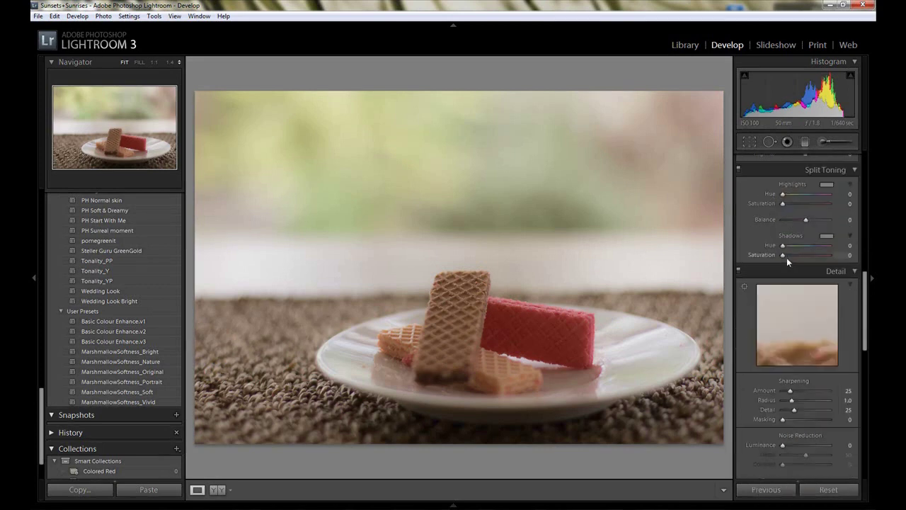
# Step: Tint highlights pink at saturation 20, set shadow saturation 5 and balance −35
pyautogui.click(785, 202)
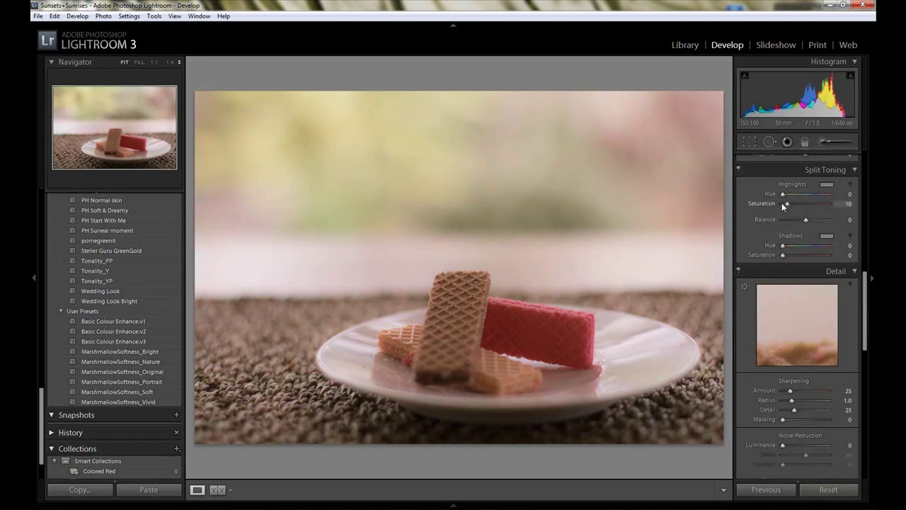
pyautogui.press('Up')
pyautogui.press('Up')
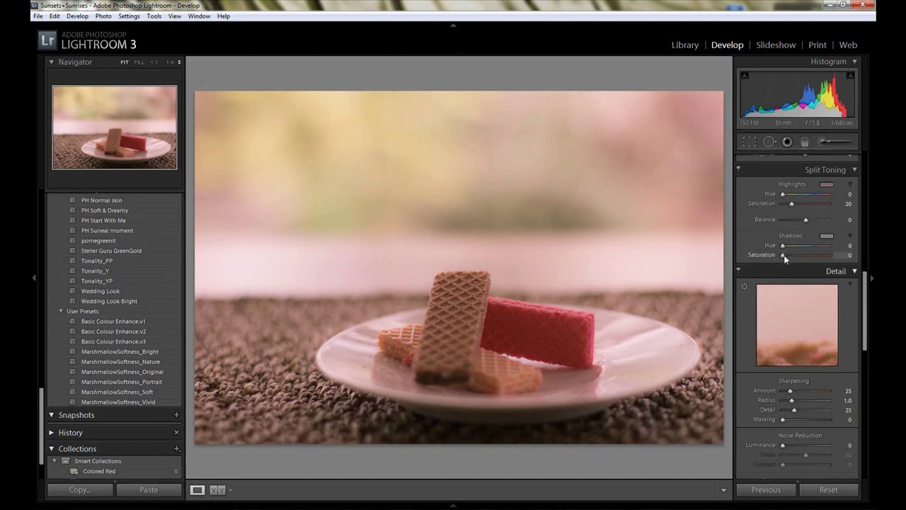
pyautogui.press('Down')
pyautogui.press('Down')
pyautogui.press('Down')
pyautogui.press('Down')
pyautogui.press('Down')
pyautogui.press('Down')
pyautogui.press('Down')
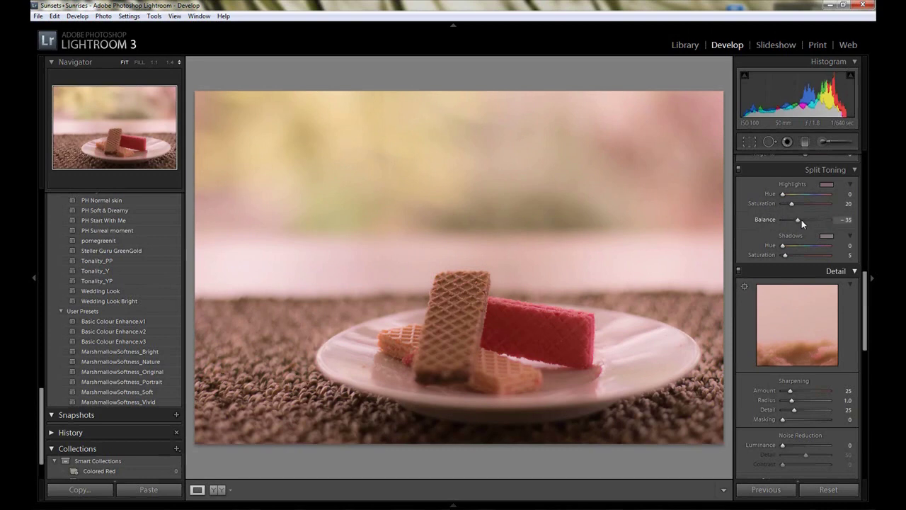
pyautogui.press('Down')
pyautogui.hotkey('ctrl', 'z')
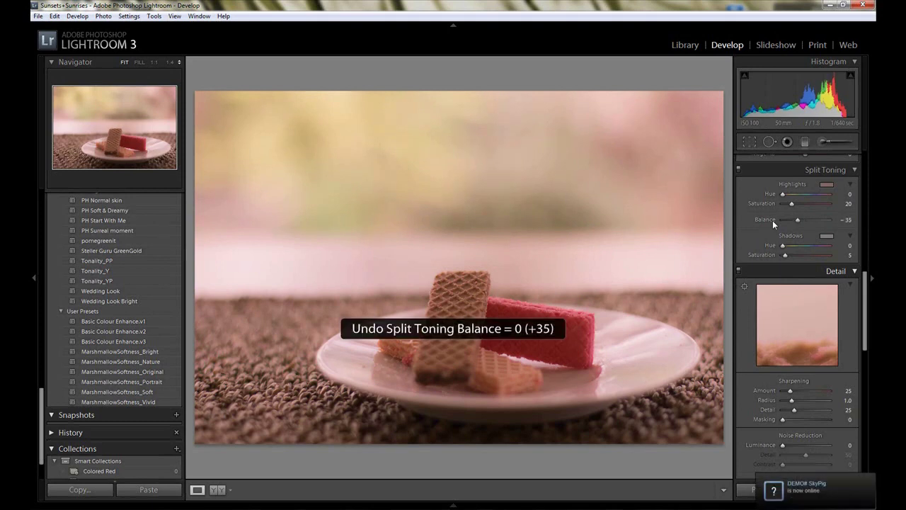
pyautogui.hotkey('ctrl', 'y')
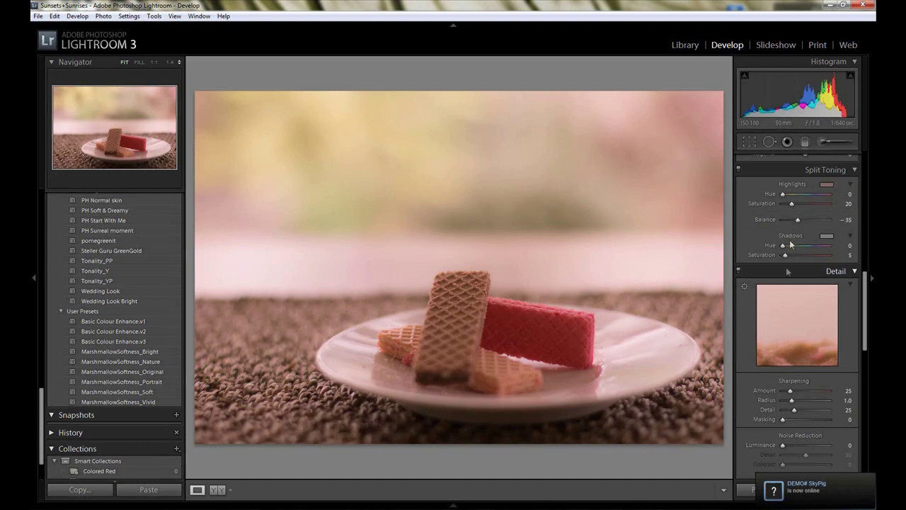
# Step: In Post-Crop Vignetting, try amounts from −30 to −45 with feather 100
pyautogui.scroll(-4, 790, 245)
pyautogui.scroll(-3, 797, 280)
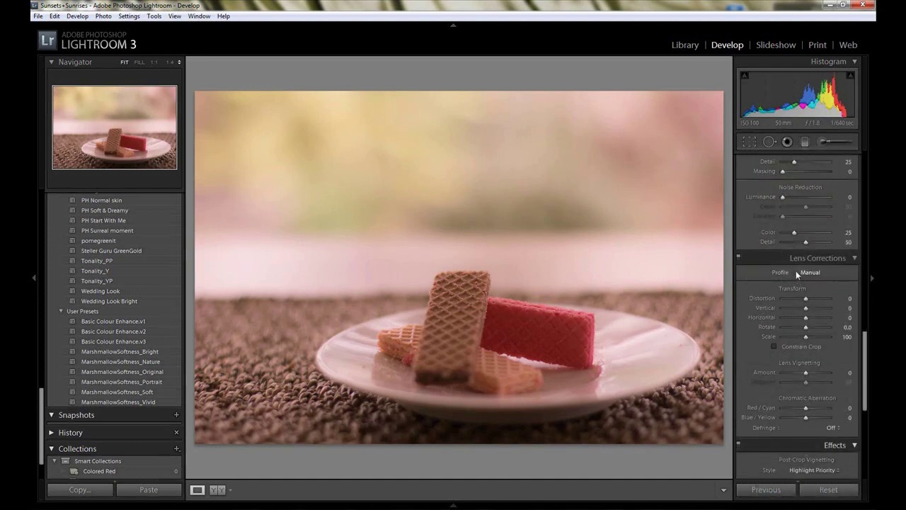
pyautogui.scroll(2, 798, 275)
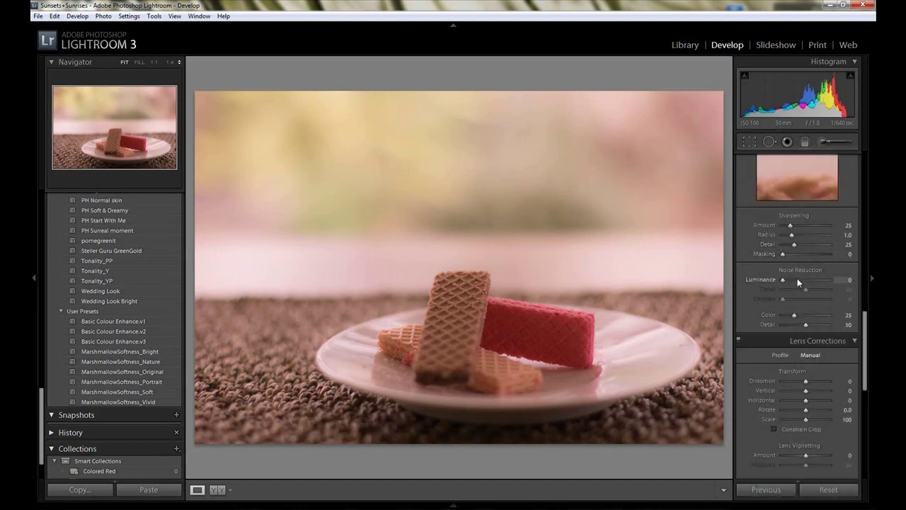
pyautogui.scroll(-2, 796, 276)
pyautogui.scroll(-6, 780, 259)
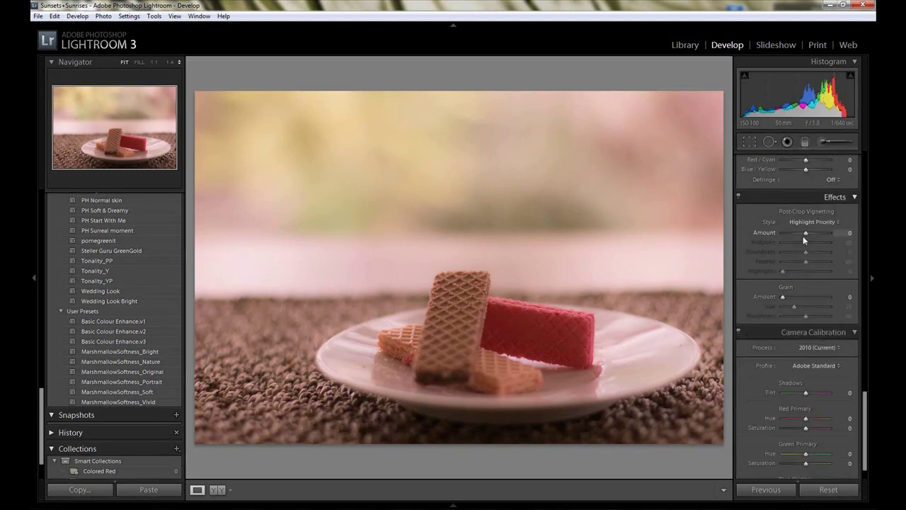
pyautogui.press('Down')
pyautogui.press('Down')
pyautogui.press('Down')
pyautogui.press('Down')
pyautogui.press('Down')
pyautogui.press('Down')
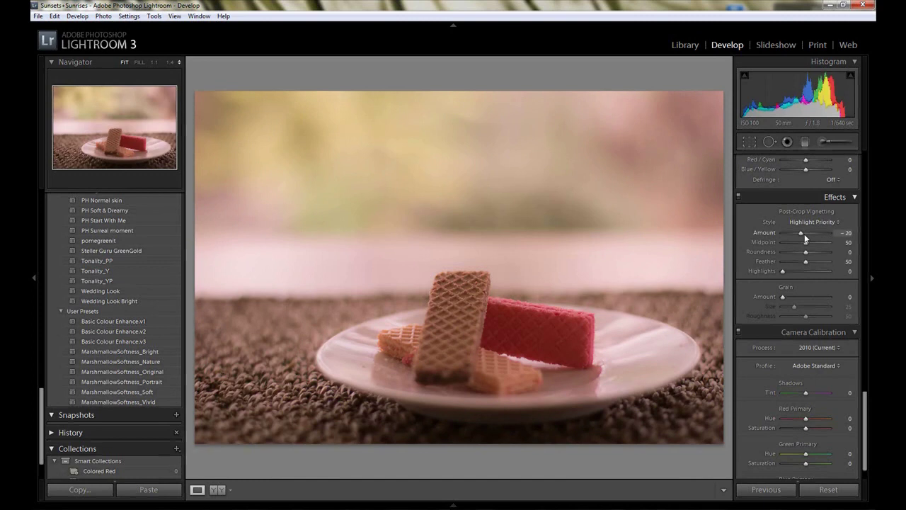
pyautogui.press('Down')
pyautogui.press('Down')
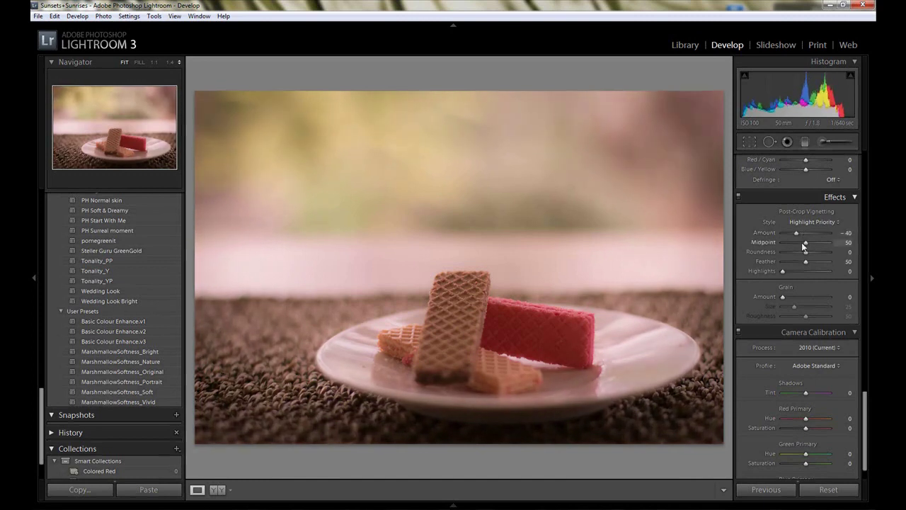
pyautogui.press('Up')
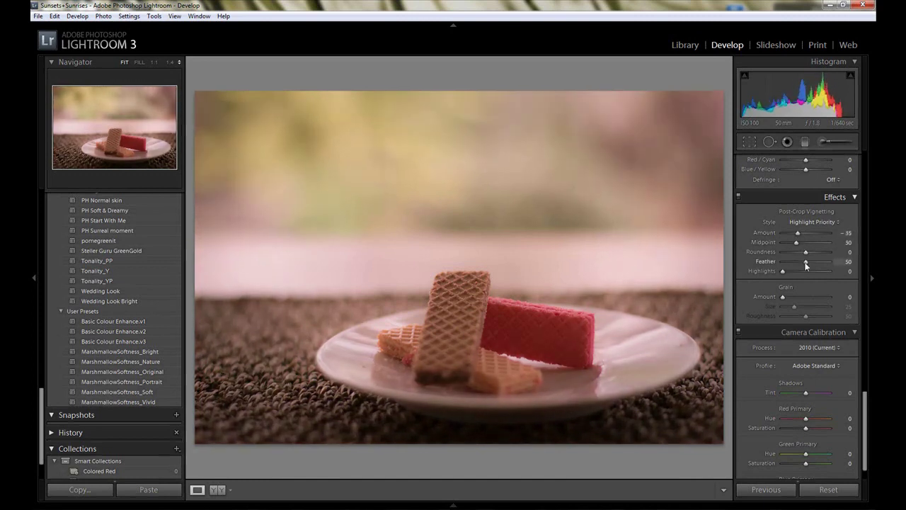
pyautogui.press('Up')
pyautogui.press('Up')
pyautogui.press('Up')
pyautogui.press('Up')
pyautogui.press('Up')
pyautogui.press('Up')
pyautogui.press('Up')
pyautogui.press('Up')
pyautogui.press('Up')
pyautogui.press('Up')
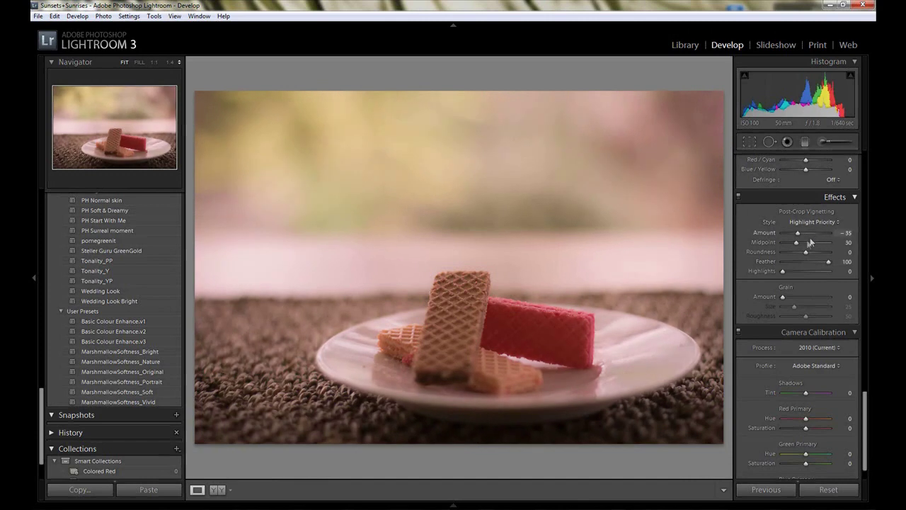
pyautogui.press('Down')
pyautogui.press('Down')
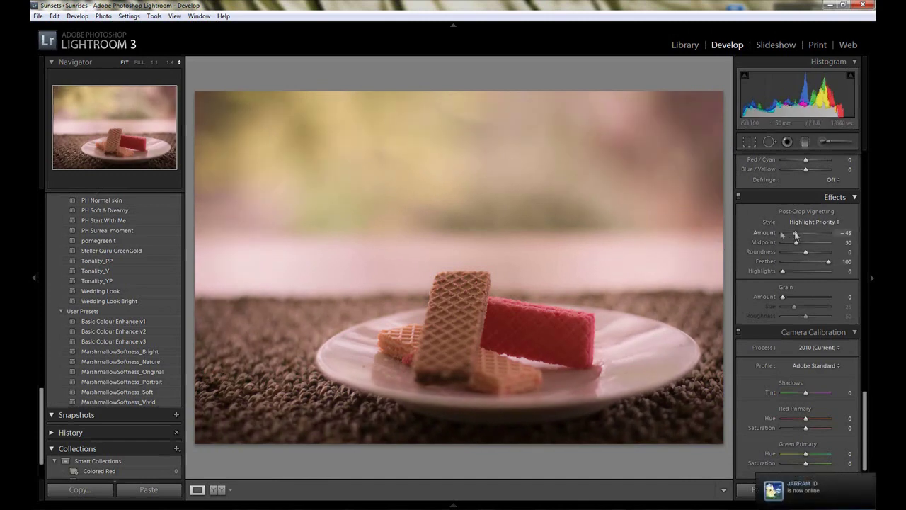
# Step: Reset the vignette amount, test a lightening +20, then settle on a darkening −47
pyautogui.doubleClick(764, 234)
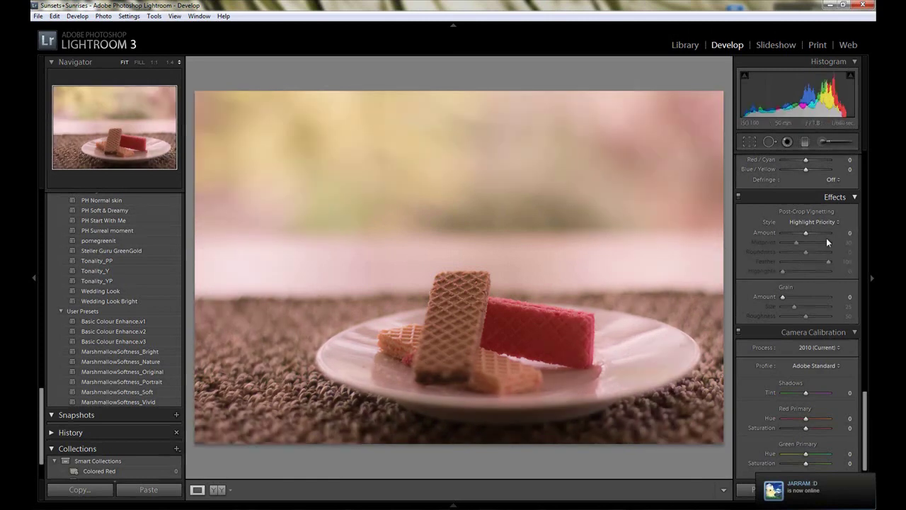
pyautogui.moveTo(806, 233); pyautogui.dragTo(811, 235)
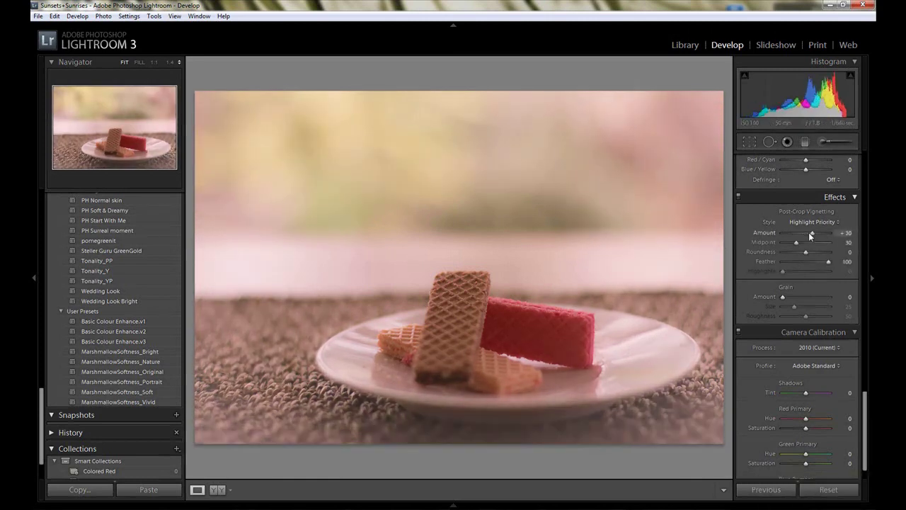
pyautogui.doubleClick(777, 236)
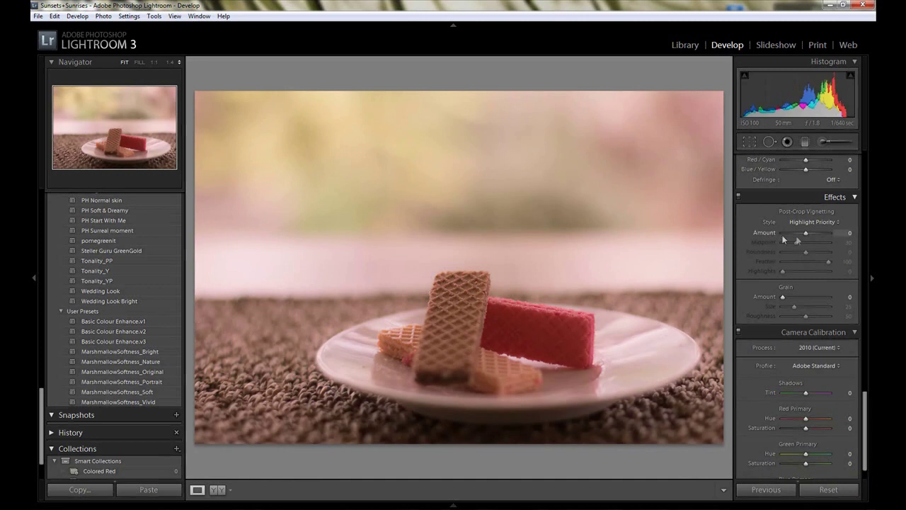
pyautogui.click(794, 238)
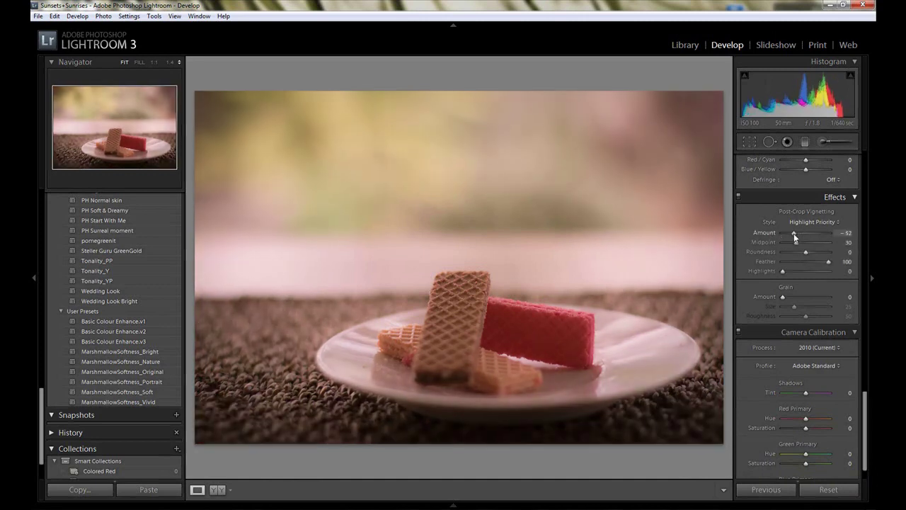
pyautogui.moveTo(794, 238); pyautogui.dragTo(795, 239)
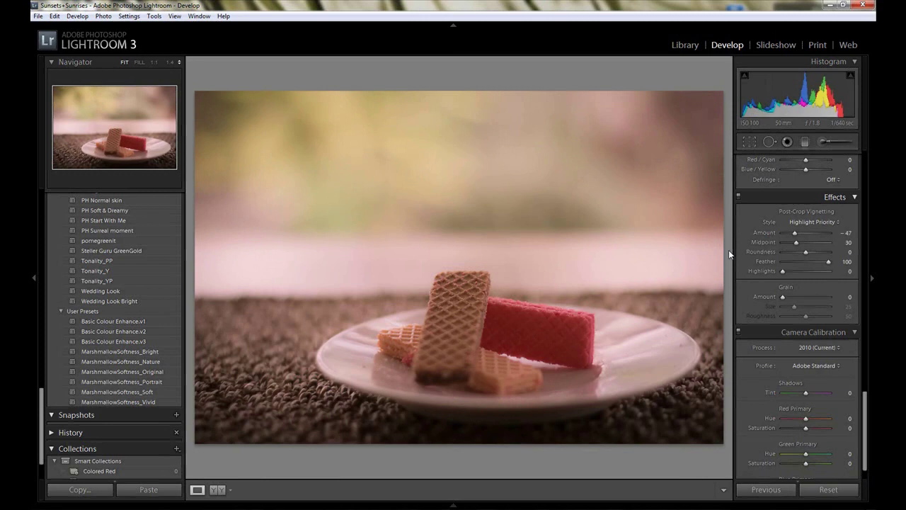
# Step: Apply then undo the MarshmallowSoftness_Soft preset, keeping the wafer edits, and scroll the panel back up
pyautogui.click(152, 393)
pyautogui.hotkey('ctrl', 'z')
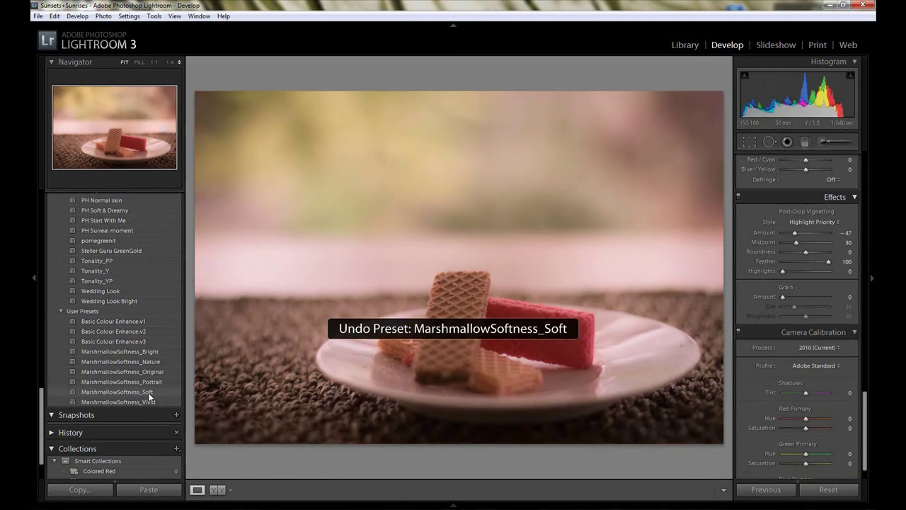
pyautogui.hotkey('ctrl', 'z')
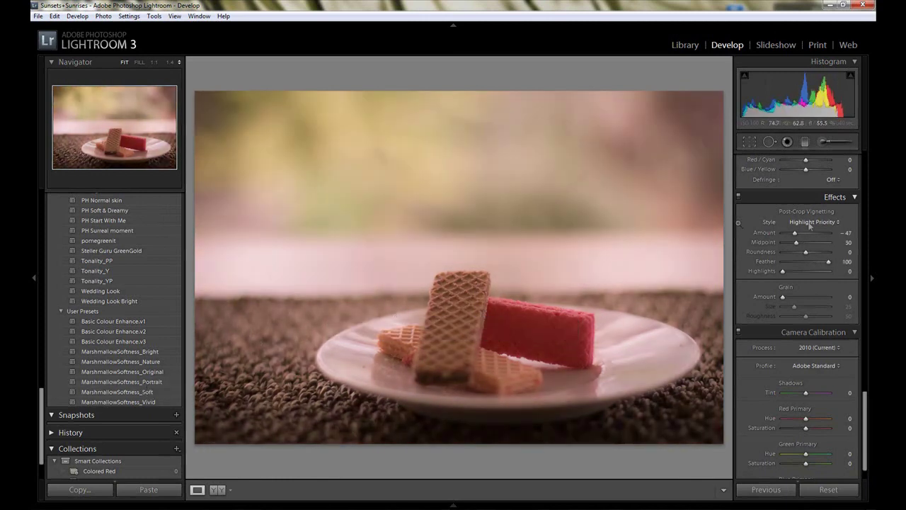
pyautogui.scroll(8, 808, 234)
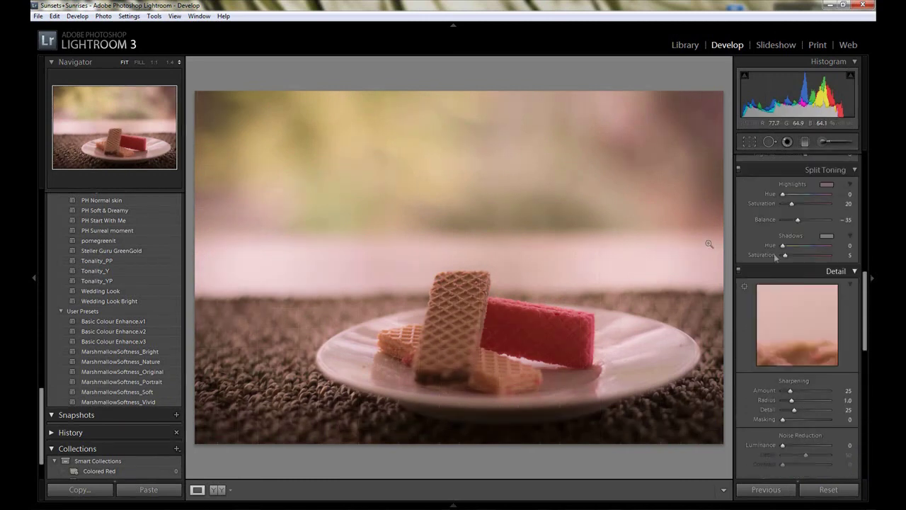
pyautogui.scroll(5, 805, 264)
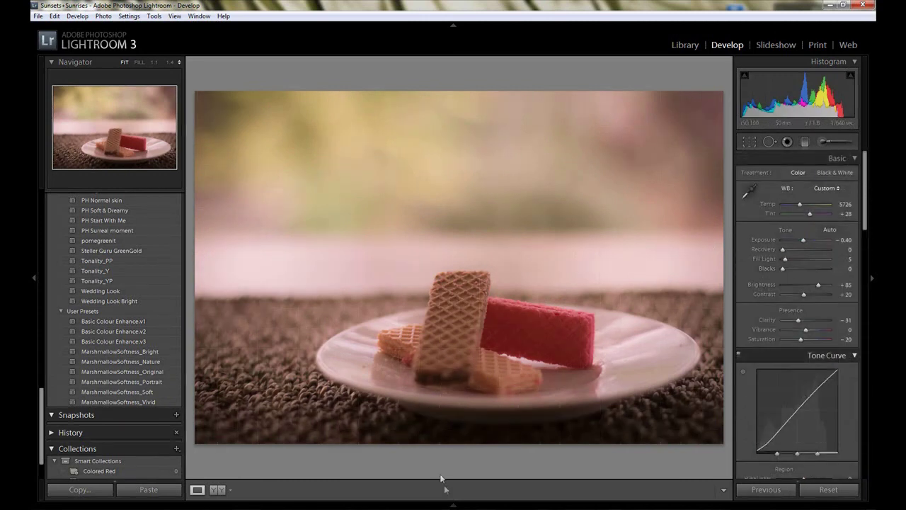
# Step: Open the marshmallow photo, compare Basic Colour Enhance v3, v2 and v1, and settle on v3
pyautogui.moveTo(445, 508)
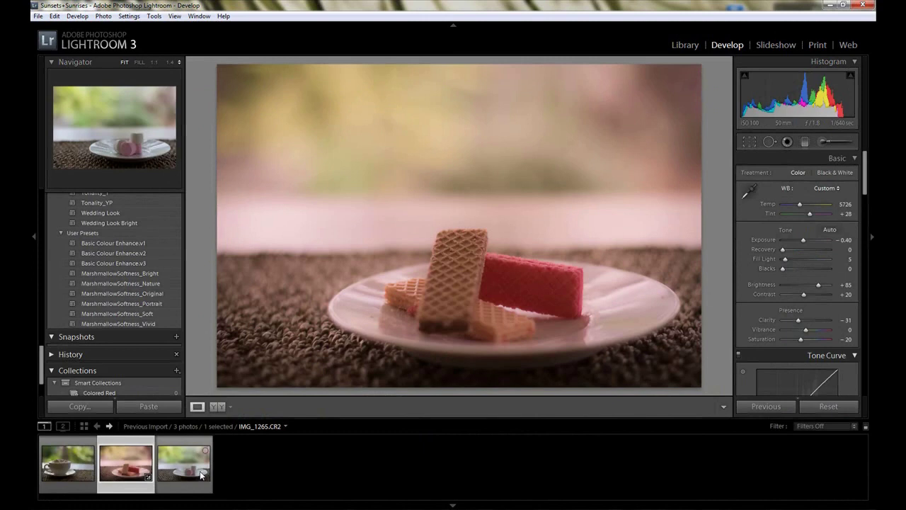
pyautogui.click(206, 471)
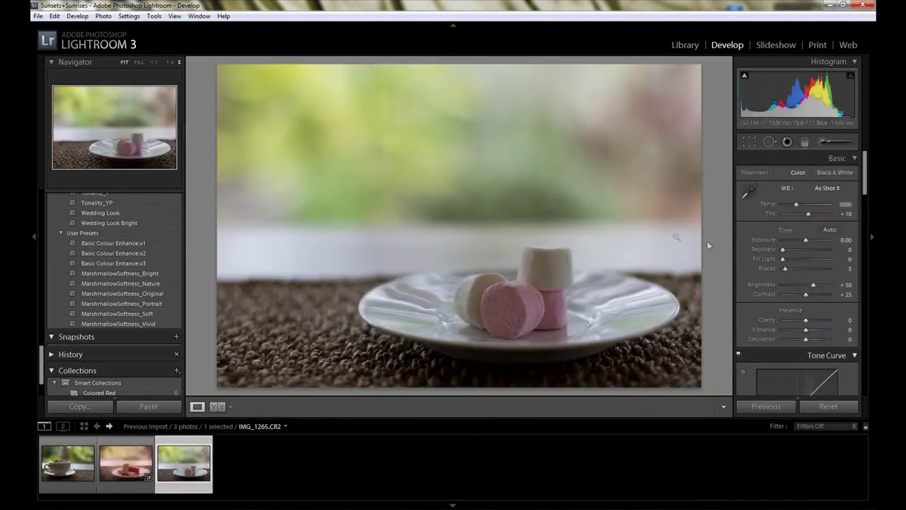
pyautogui.click(142, 262)
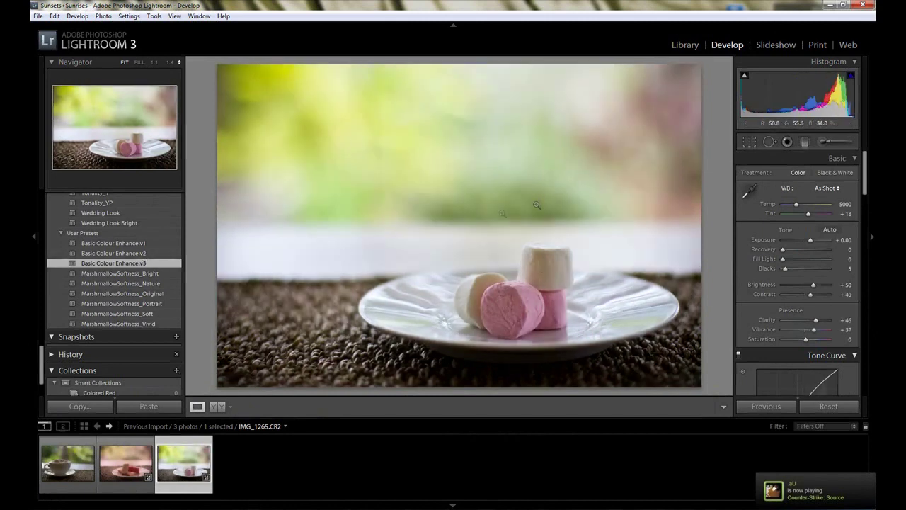
pyautogui.click(128, 249)
pyautogui.click(128, 244)
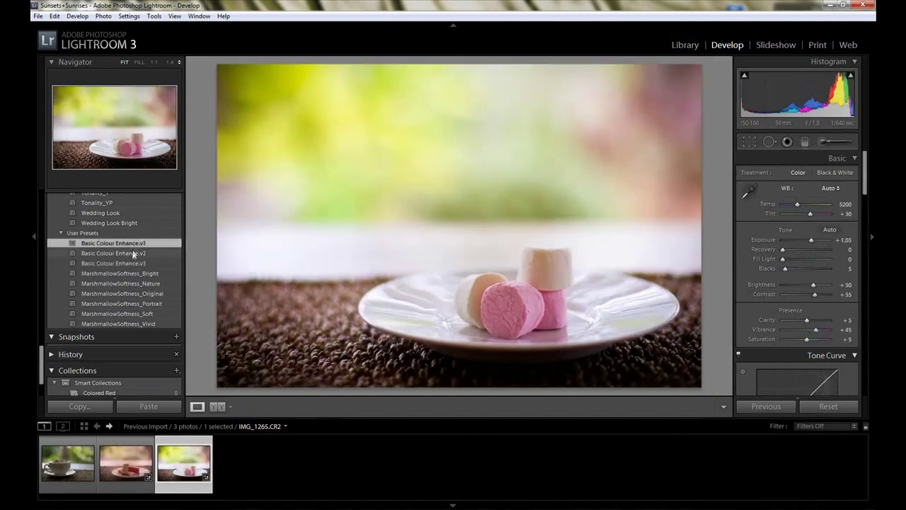
pyautogui.click(129, 263)
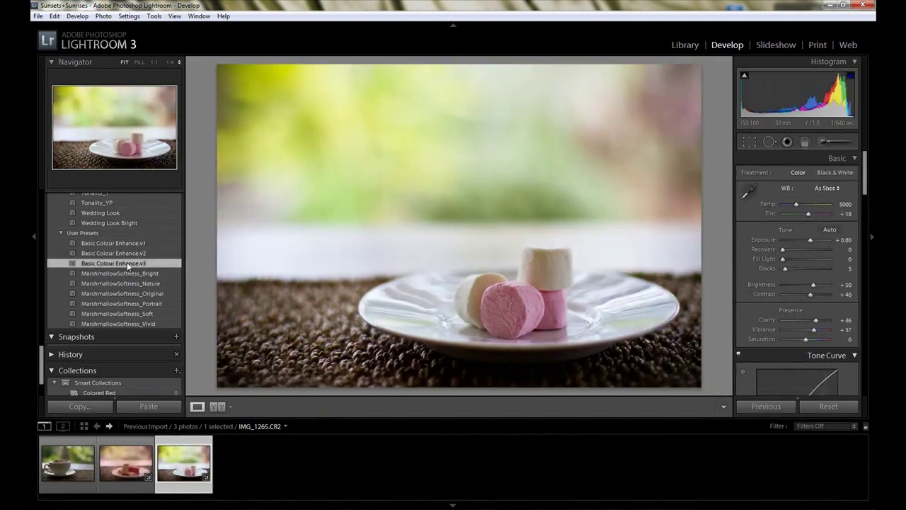